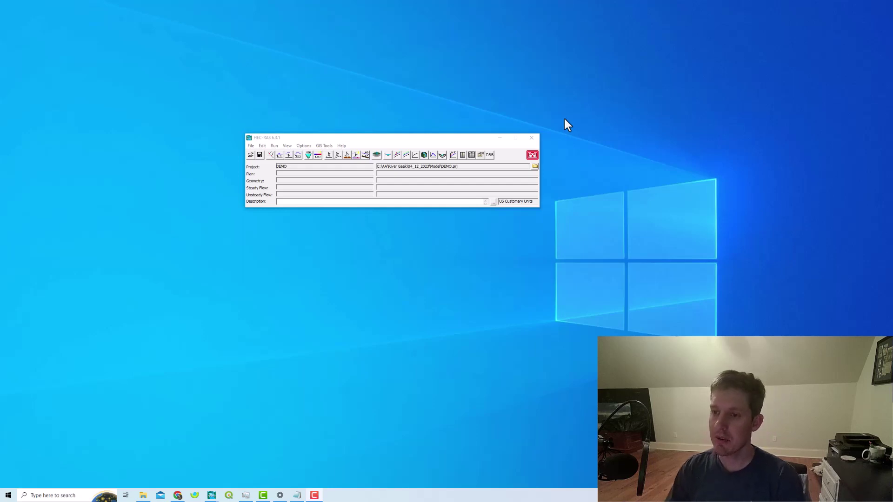
Step: Move the HEC-RAS main window for the DEMO project slightly up and to the right
{"action": "left_click_drag", "start_coordinate": [436, 138], "coordinate": [451, 127]}
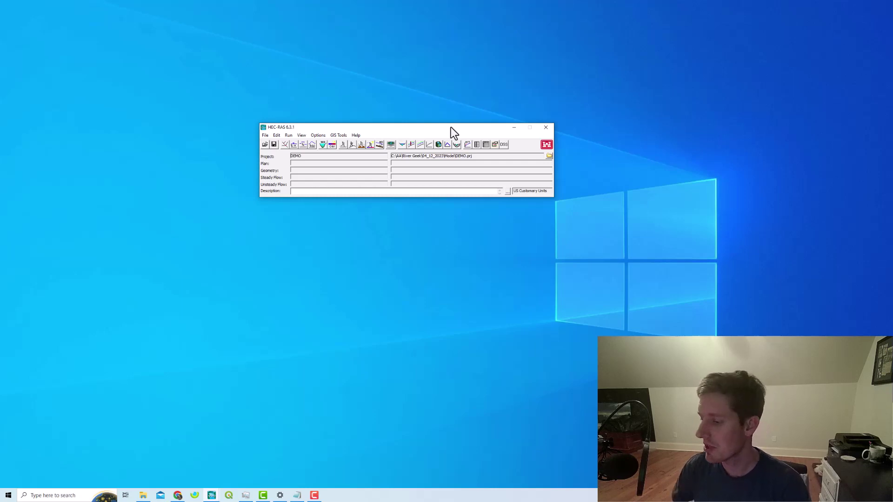
Step: Open the project map in a maximized RAS Mapper window and expand the Project menu
{"action": "left_click", "coordinate": [391, 145]}
{"action": "left_click_drag", "start_coordinate": [442, 151], "coordinate": [475, 149]}
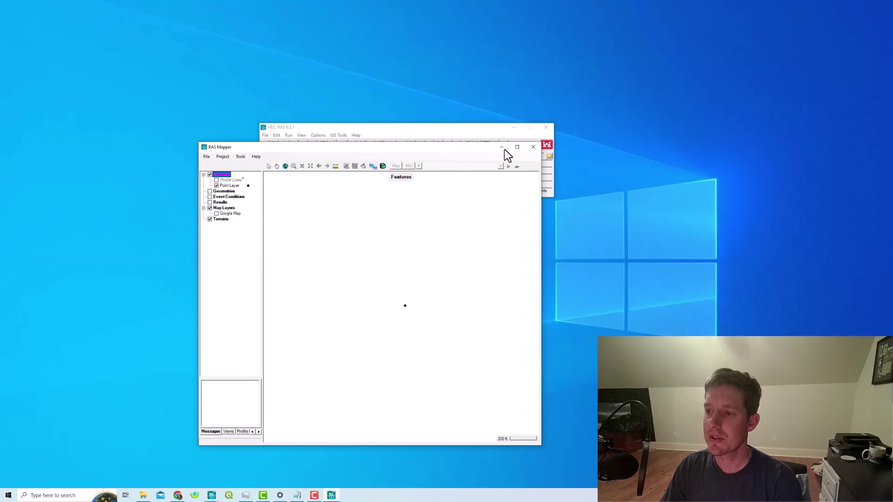
{"action": "left_click", "coordinate": [507, 148]}
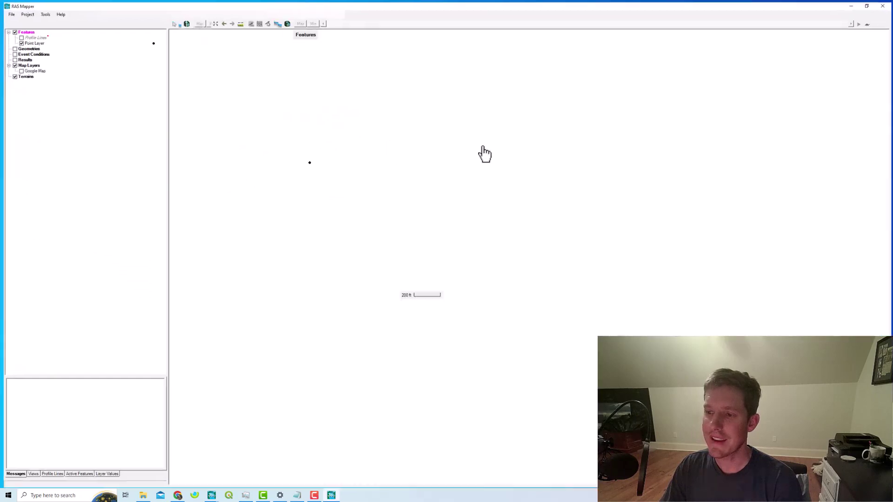
{"action": "left_click", "coordinate": [24, 13]}
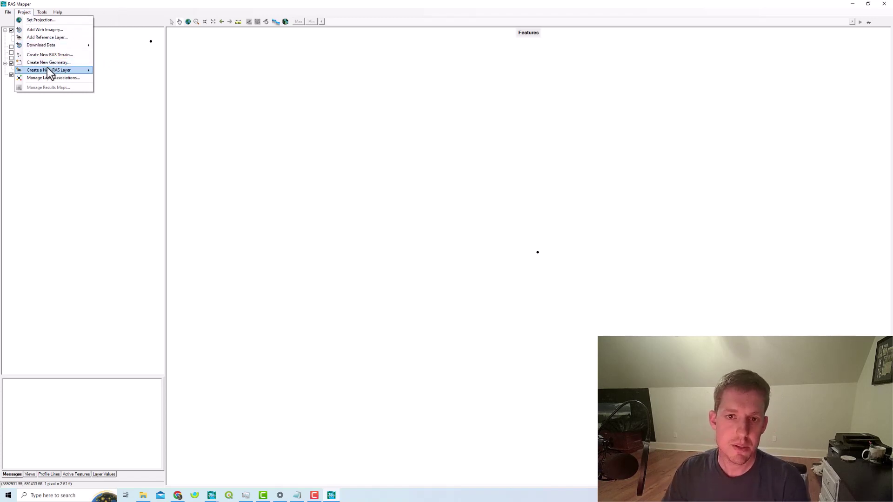
{"action": "left_click", "coordinate": [77, 61]}
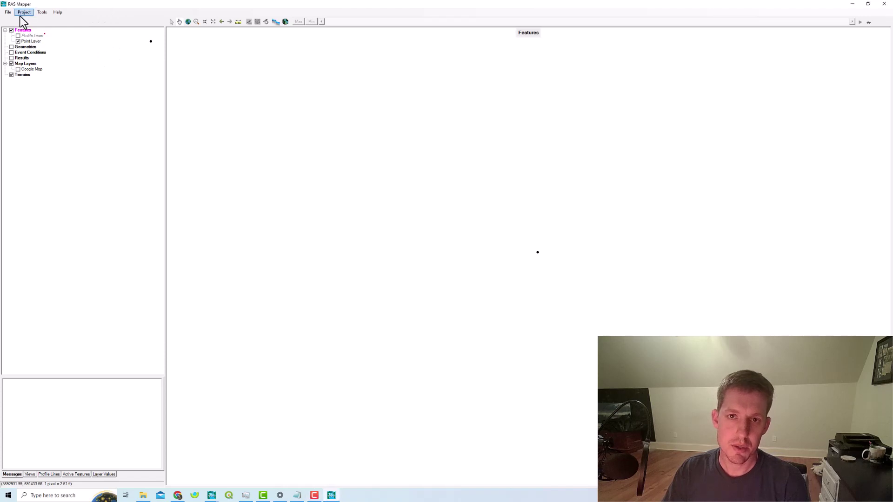
{"action": "left_click", "coordinate": [22, 13]}
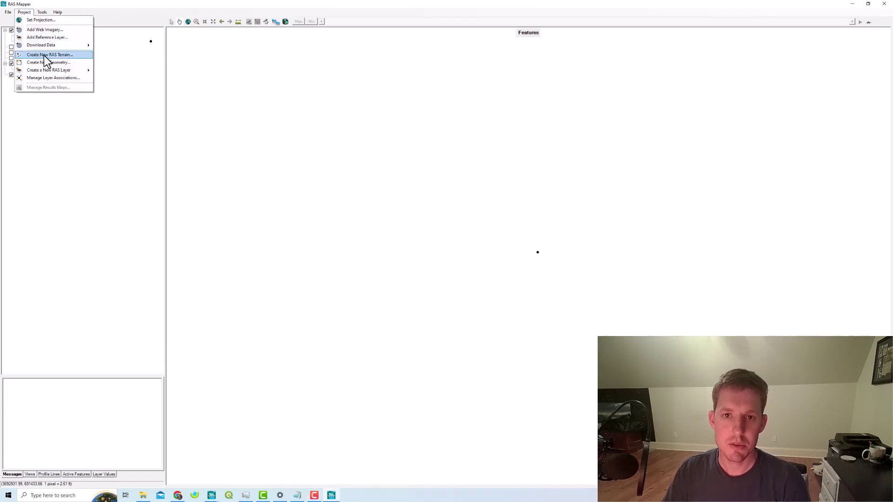
Step: Open Download Terrain Data from USGS, query products, and check both 1m elevation tiles
{"action": "mouse_move", "coordinate": [88, 46]}
{"action": "left_click", "coordinate": [112, 53]}
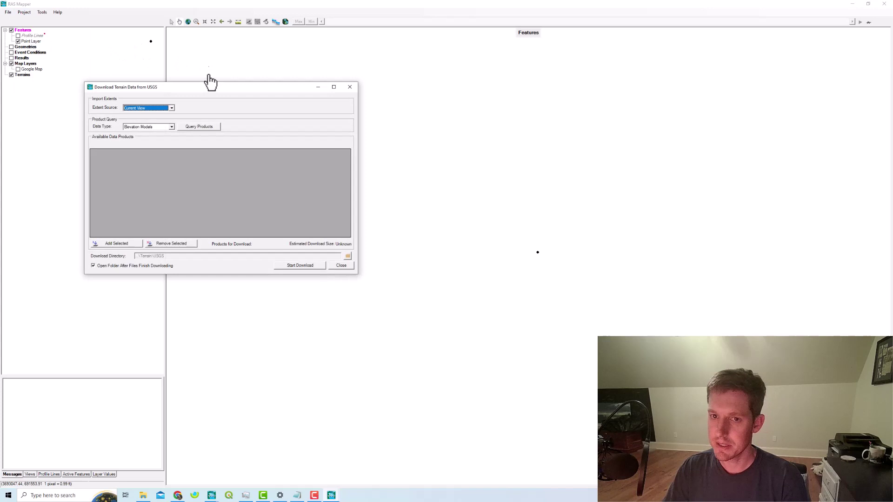
{"action": "left_click_drag", "start_coordinate": [209, 85], "coordinate": [677, 64]}
{"action": "left_click", "coordinate": [673, 105]}
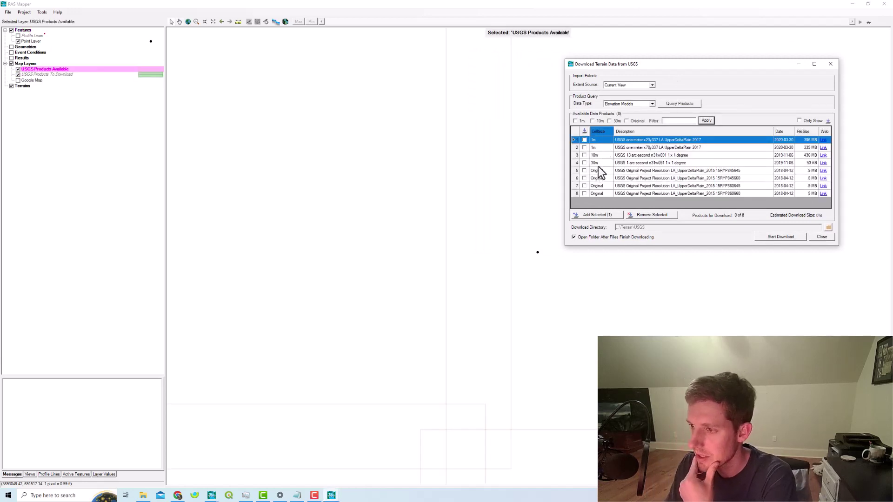
{"action": "left_click", "coordinate": [584, 139]}
{"action": "left_click", "coordinate": [585, 148]}
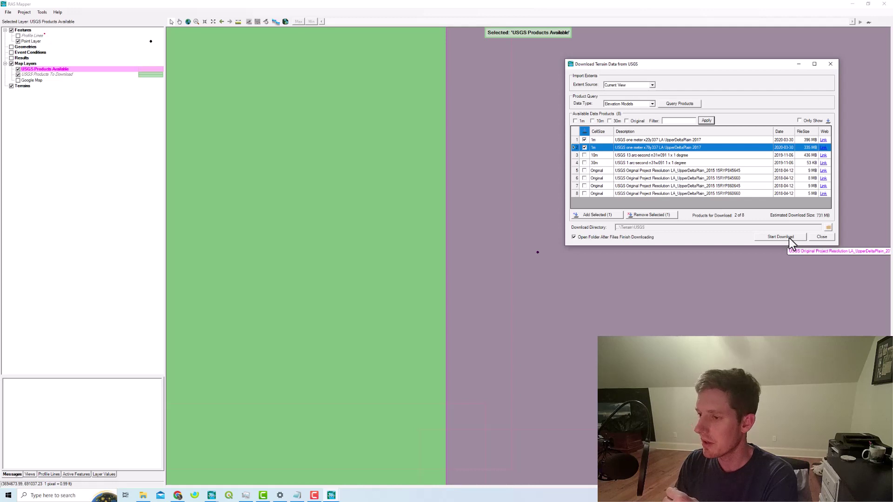
Step: Set the download directory to the model's Terrain\USGS folder
{"action": "left_click", "coordinate": [828, 227]}
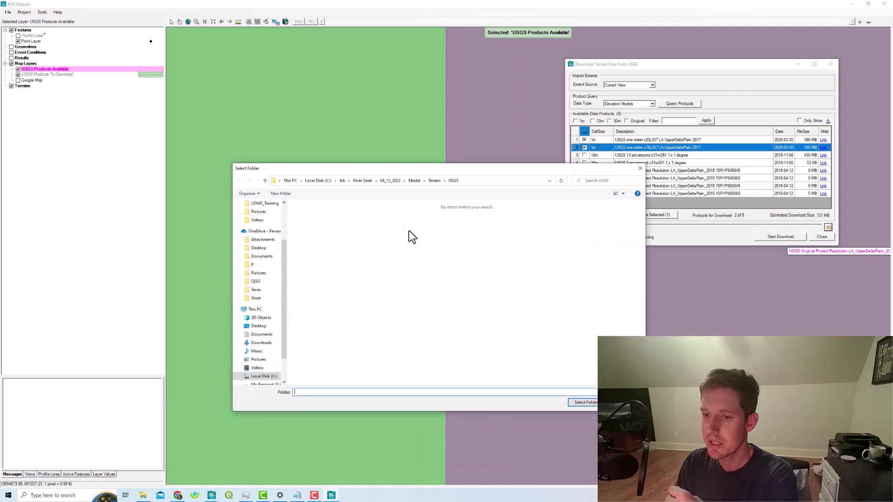
{"action": "left_click", "coordinate": [434, 184]}
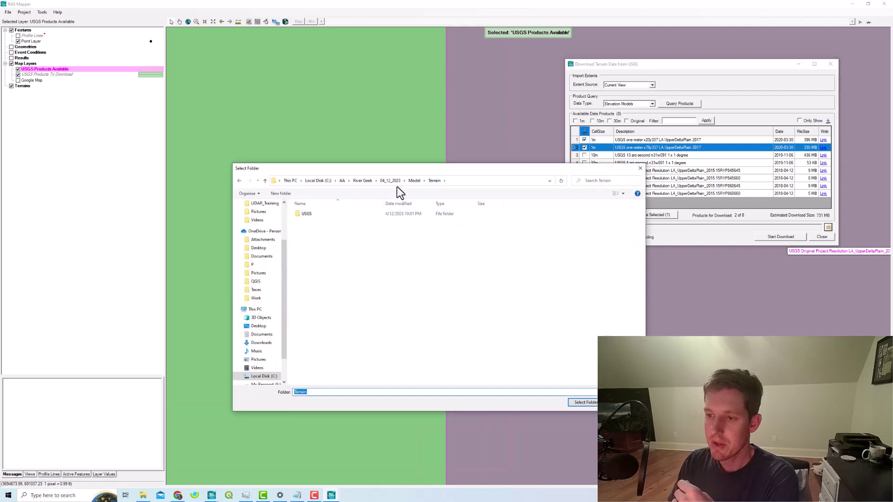
{"action": "left_click", "coordinate": [409, 181]}
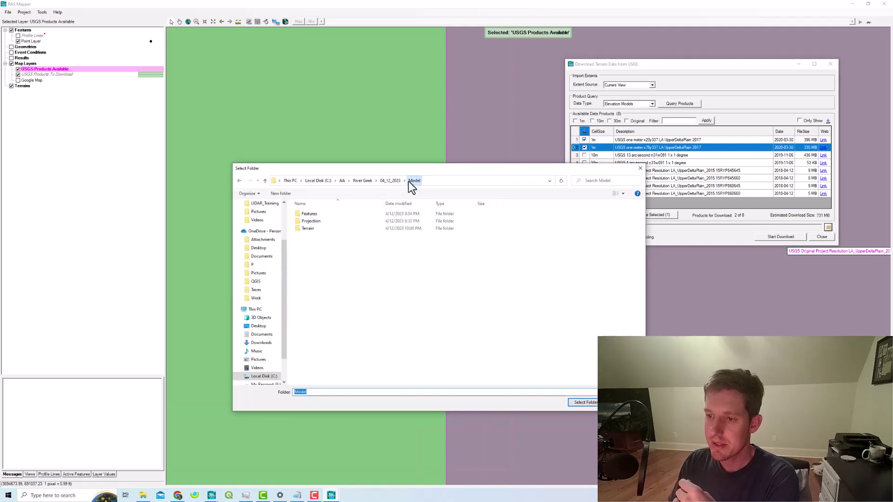
{"action": "double_click", "coordinate": [321, 230]}
{"action": "double_click", "coordinate": [328, 215]}
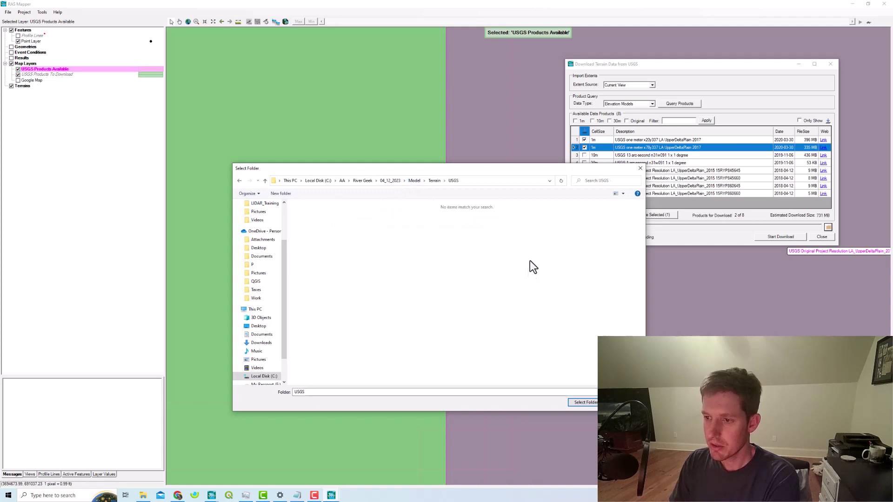
{"action": "left_click", "coordinate": [592, 403]}
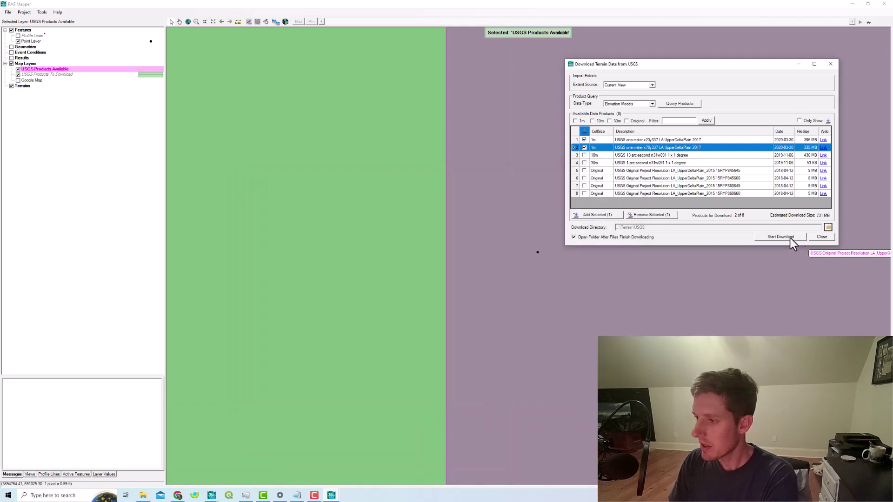
Step: Download the two 1m tiles, acknowledge completion, and close the USGS download tool
{"action": "left_click", "coordinate": [780, 237]}
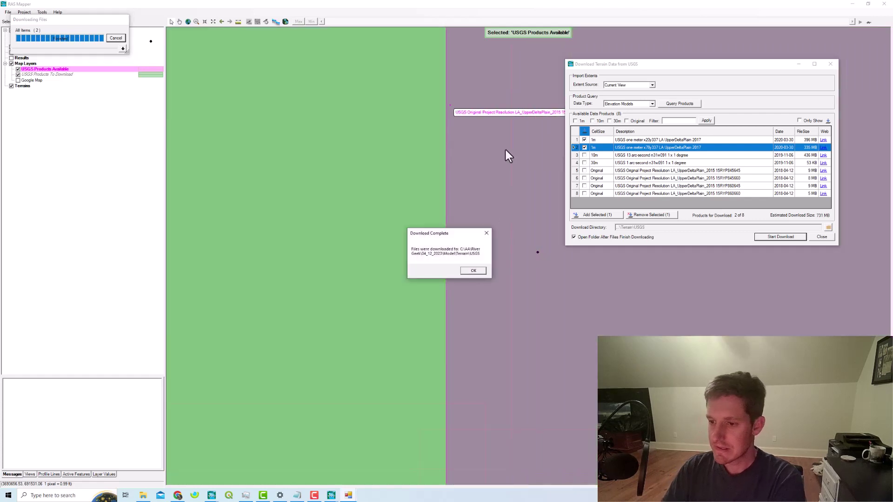
{"action": "left_click", "coordinate": [473, 271]}
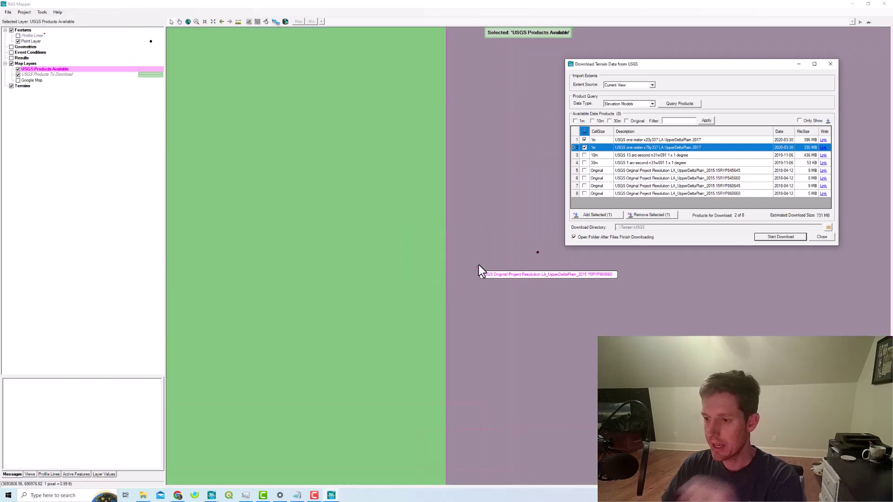
{"action": "left_click", "coordinate": [822, 236]}
Step: Review the downloaded tiles in the Explorer window, then close it
{"action": "left_click_drag", "start_coordinate": [213, 10], "coordinate": [381, 101]}
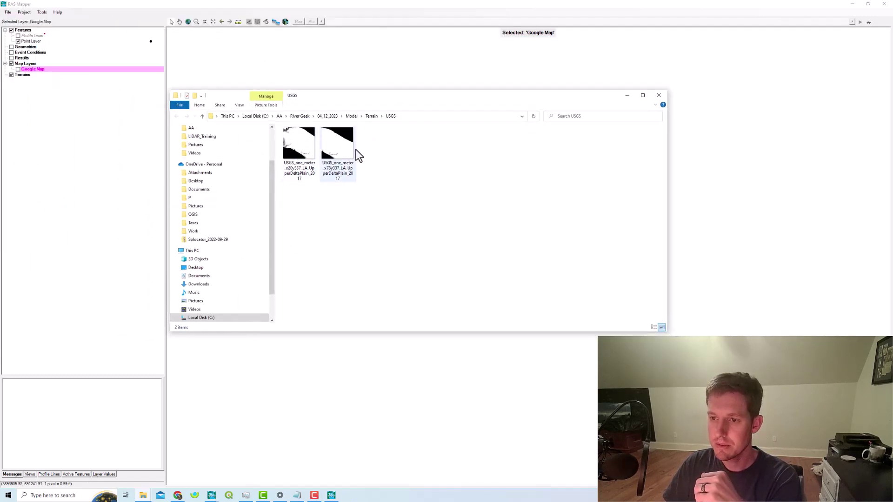
{"action": "left_click_drag", "start_coordinate": [403, 96], "coordinate": [398, 149]}
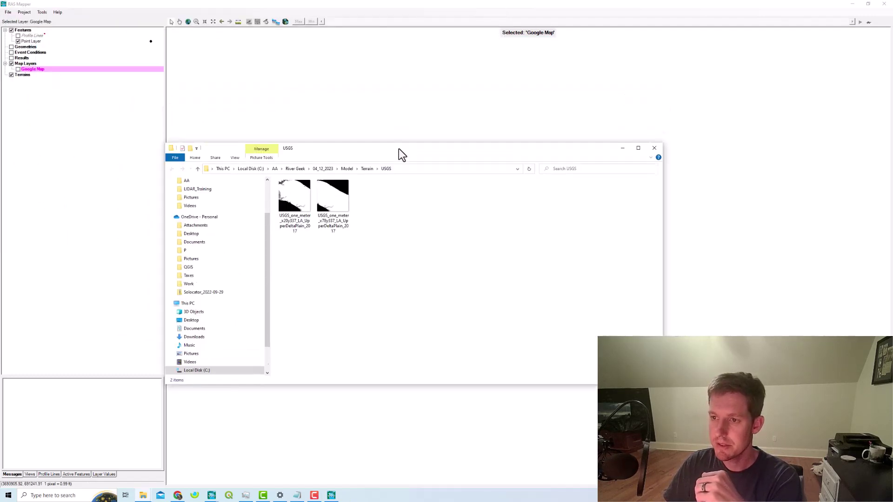
{"action": "left_click", "coordinate": [655, 149]}
Step: Start a New Terrain Layer and add both downloaded USGS .tif tiles as inputs
{"action": "left_click", "coordinate": [24, 12]}
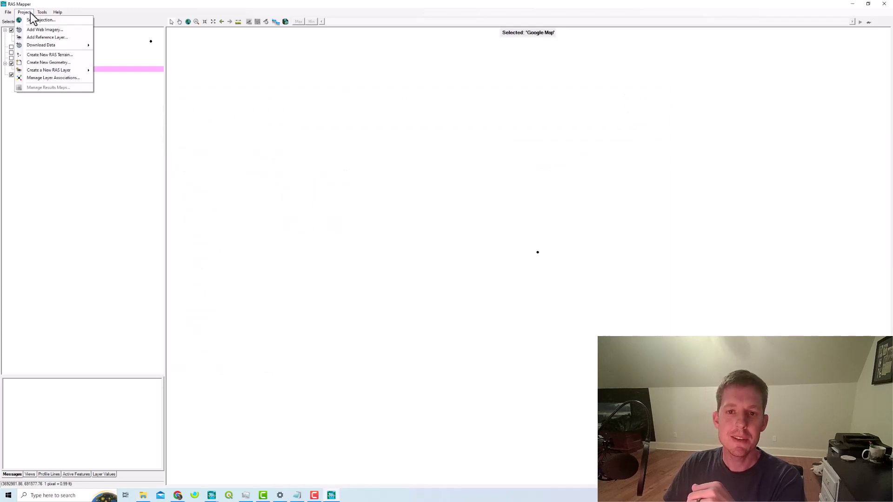
{"action": "left_click", "coordinate": [53, 54]}
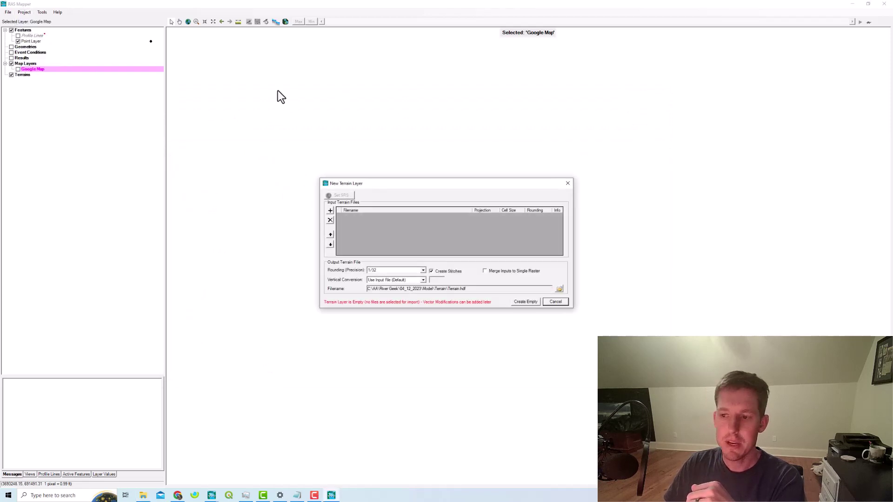
{"action": "left_click_drag", "start_coordinate": [375, 185], "coordinate": [363, 137]}
{"action": "left_click", "coordinate": [318, 162]}
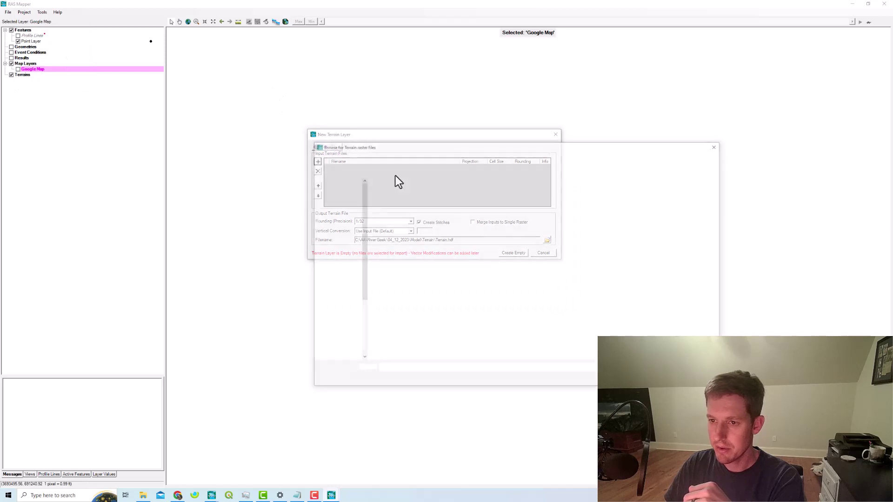
{"action": "left_click", "coordinate": [417, 203]}
{"action": "key", "text": "ctrl+a"}
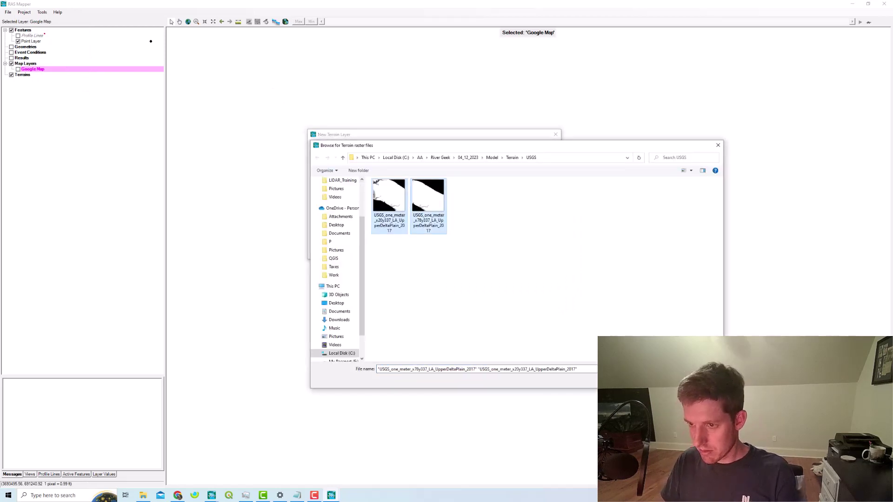
{"action": "key", "text": "Return"}
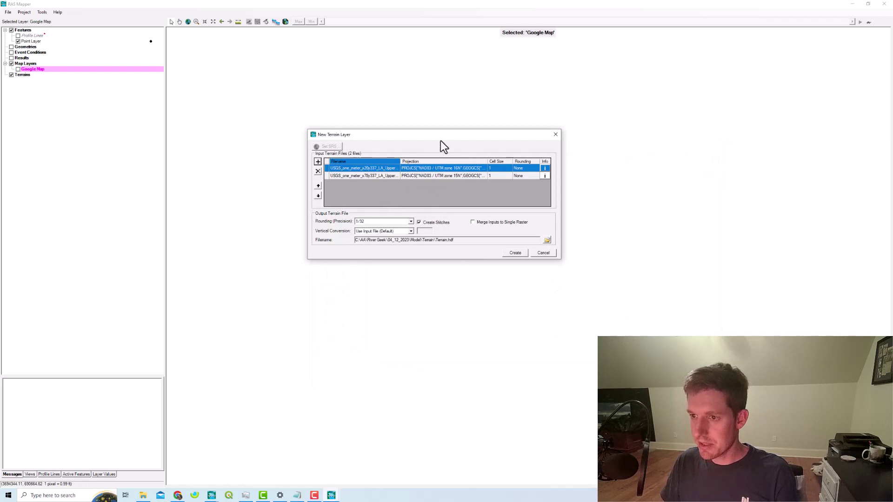
{"action": "left_click_drag", "start_coordinate": [440, 136], "coordinate": [452, 123]}
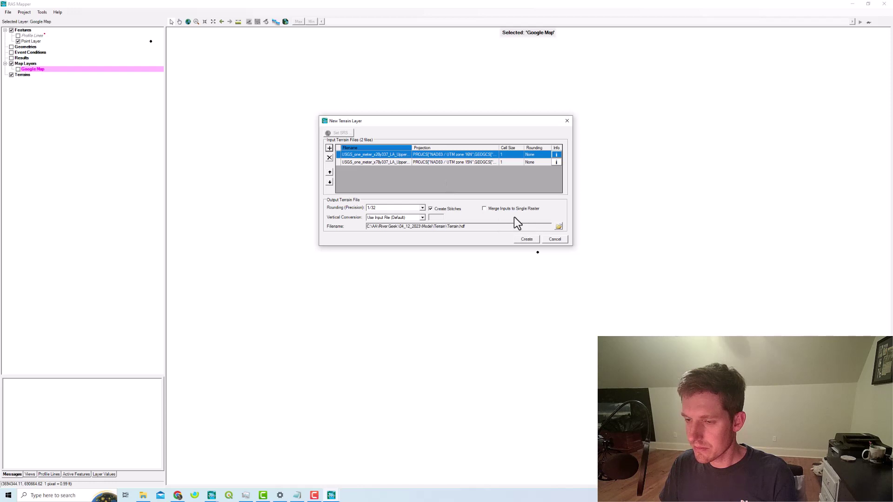
Step: Set the new terrain's output file to usgs_1_meter.hdf in the Terrain folder
{"action": "left_click", "coordinate": [558, 227]}
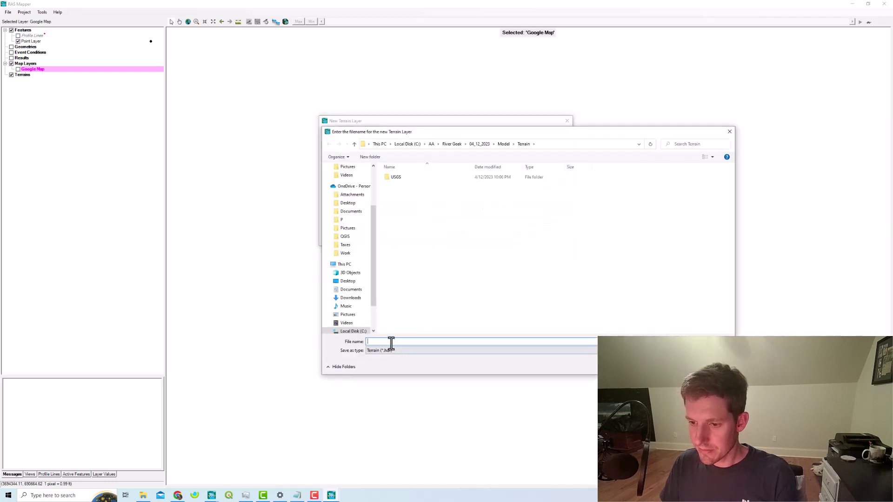
{"action": "type", "text": "USGS"}
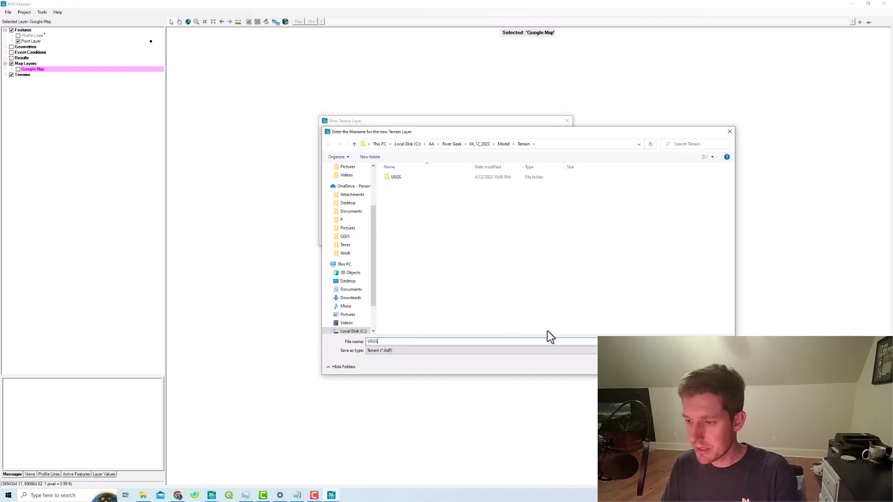
{"action": "key", "text": "Return"}
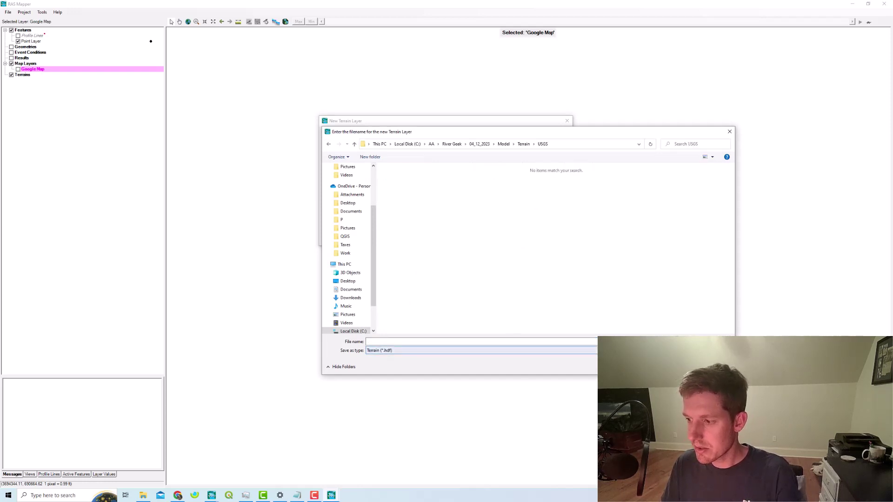
{"action": "key", "text": "Escape"}
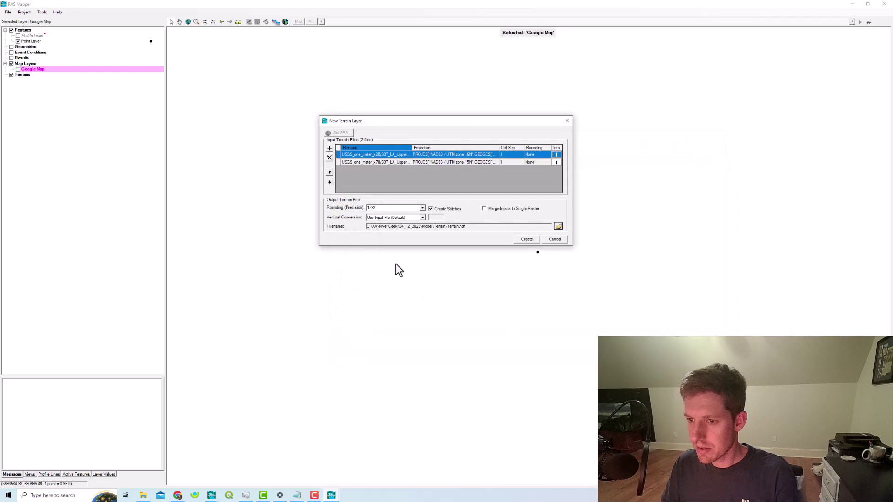
{"action": "left_click", "coordinate": [558, 226]}
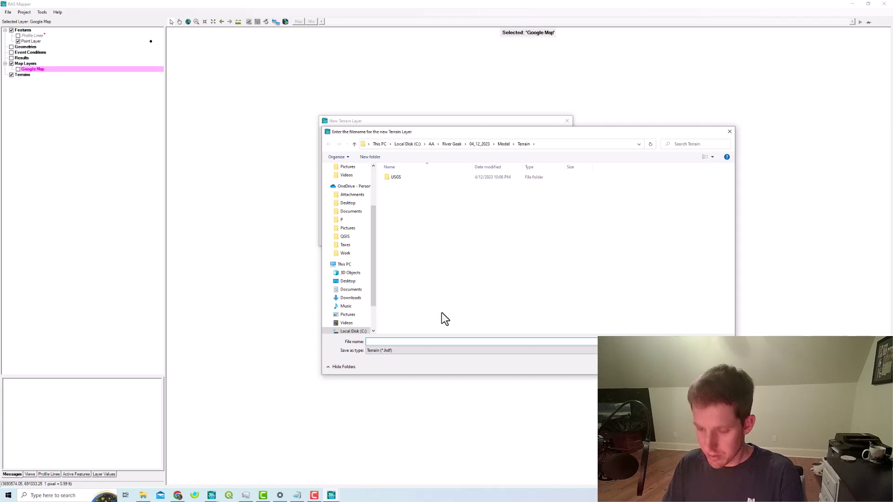
{"action": "type", "text": "usgs"}
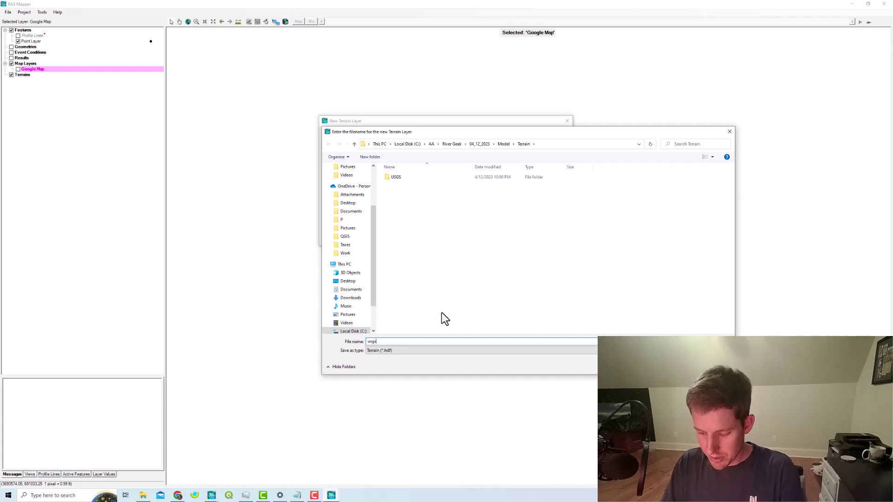
{"action": "type", "text": "_1_meter"}
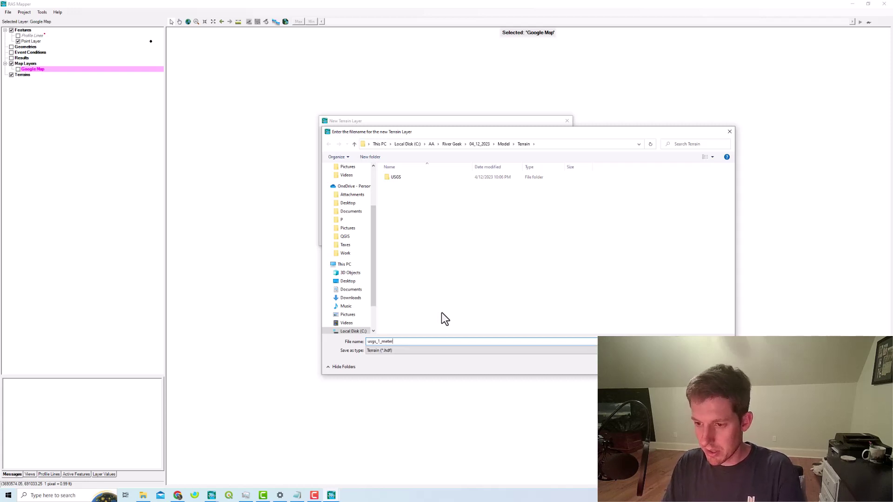
{"action": "key", "text": "Return"}
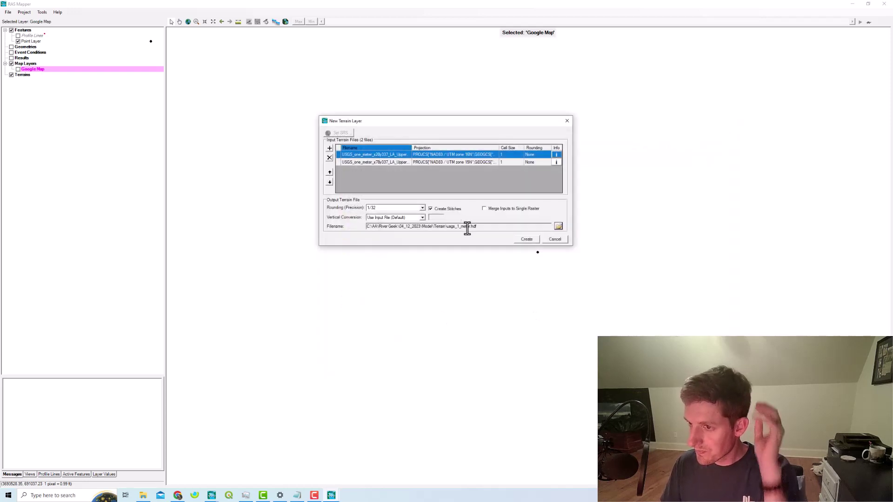
Step: Set Vertical Conversion to Meters to Feet and create the usgs_1_meter terrain
{"action": "left_click_drag", "start_coordinate": [313, 167], "coordinate": [231, 181]}
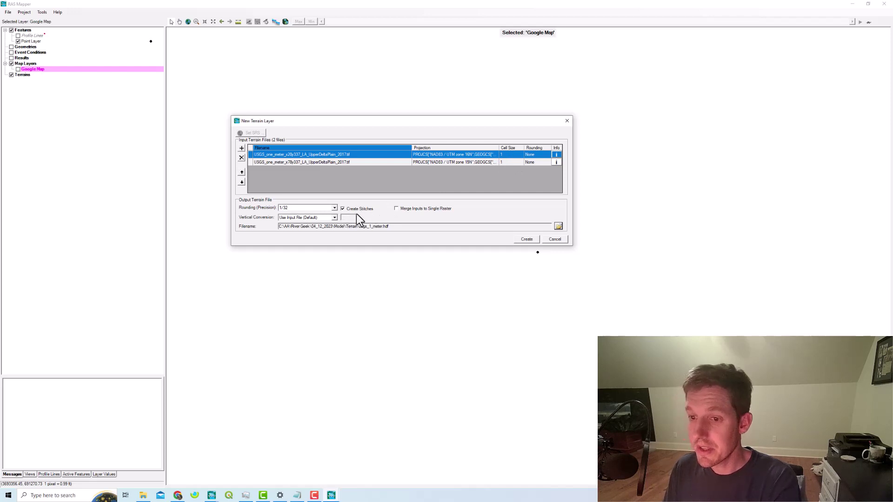
{"action": "left_click", "coordinate": [335, 218]}
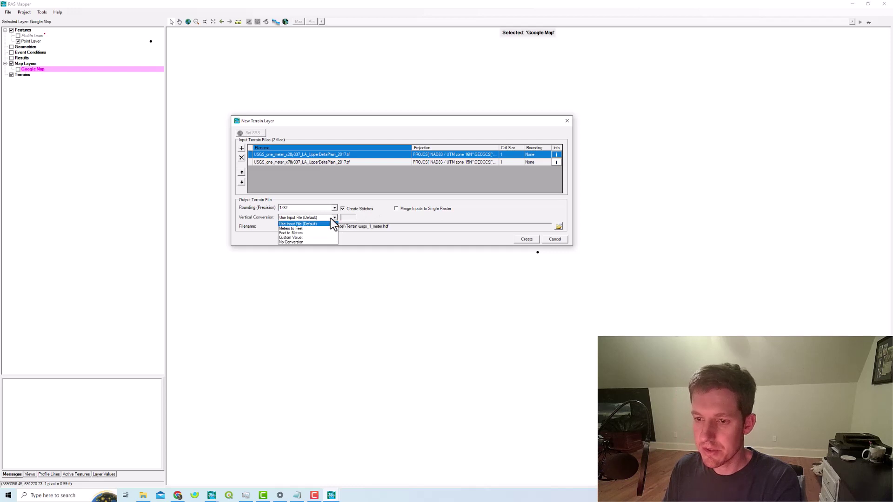
{"action": "left_click", "coordinate": [321, 230]}
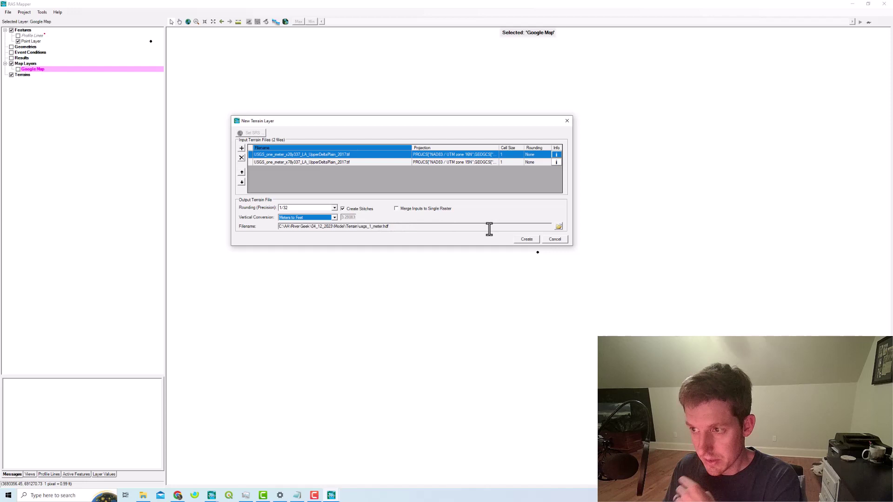
{"action": "left_click", "coordinate": [531, 239]}
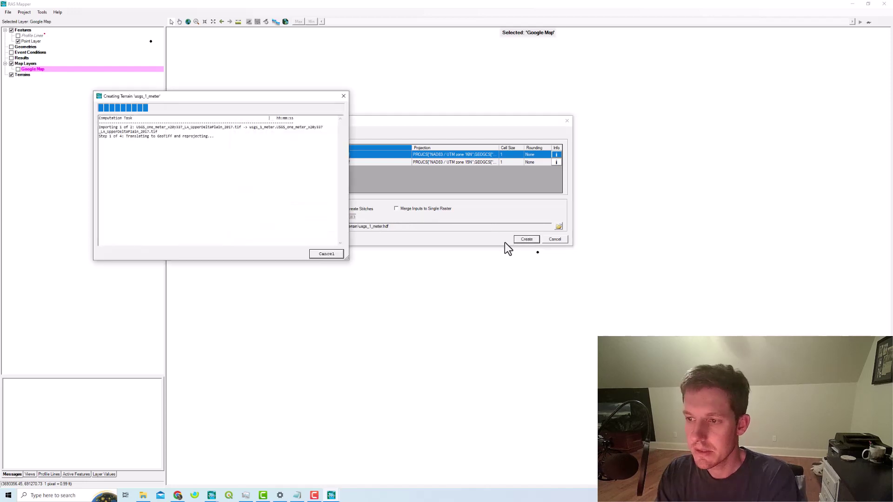
{"action": "left_click_drag", "start_coordinate": [279, 103], "coordinate": [400, 279]}
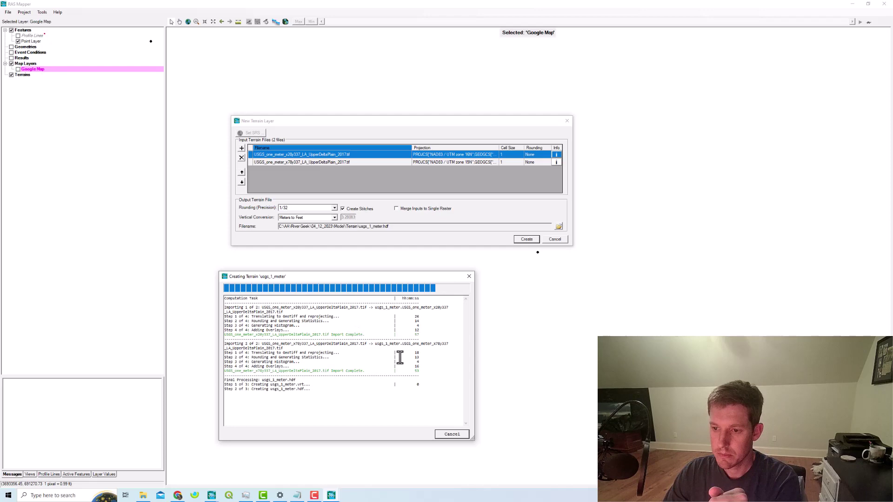
Step: Close the finished progress window and select the usgs_1_meter terrain layer
{"action": "left_click", "coordinate": [448, 435]}
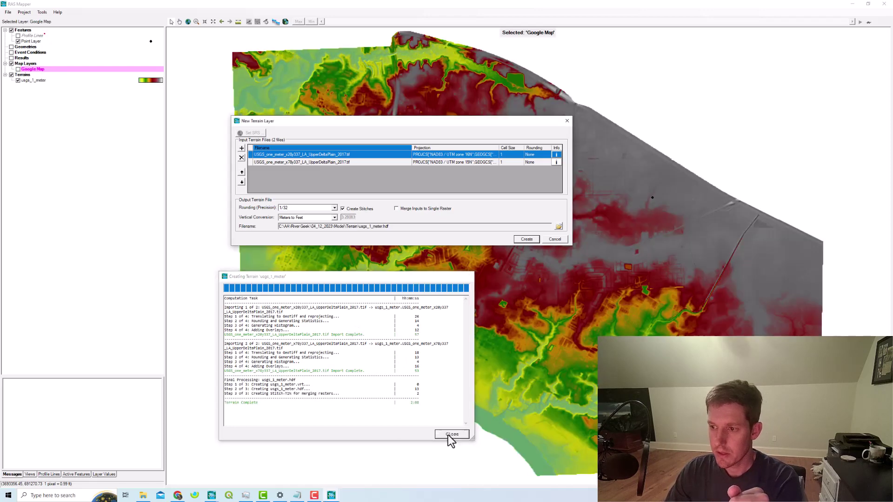
{"action": "scroll", "coordinate": [663, 201], "scroll_direction": "up", "scroll_amount": 5}
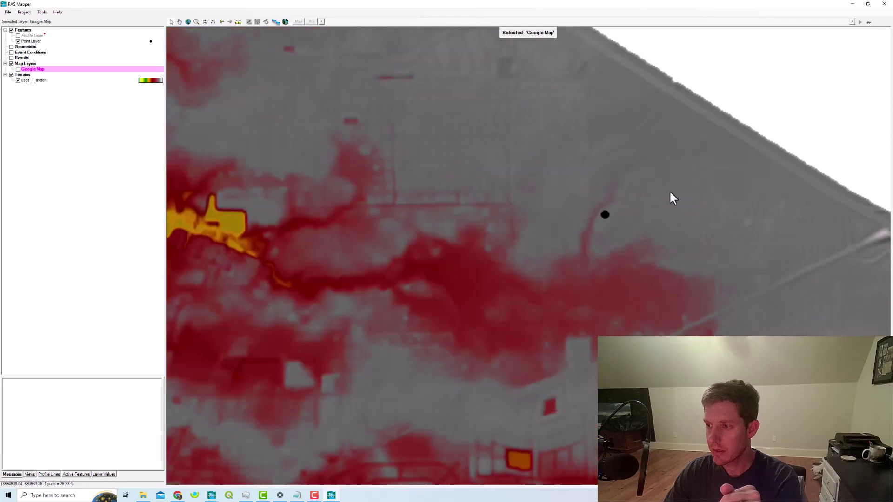
{"action": "left_click", "coordinate": [43, 82]}
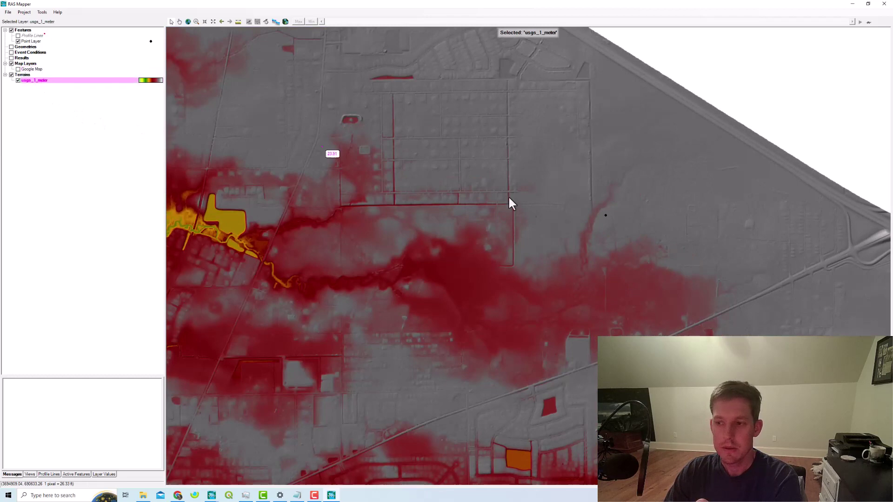
{"action": "scroll", "coordinate": [400, 216], "scroll_direction": "up", "scroll_amount": 6}
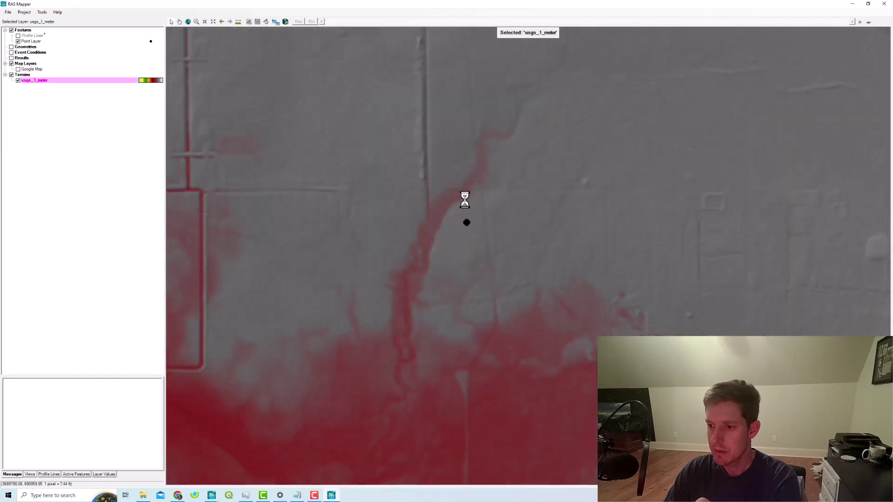
Step: Check usgs_1_meter's Image Display Properties, then zoom in on the colored terrain
{"action": "right_click", "coordinate": [46, 80]}
{"action": "left_click", "coordinate": [70, 85]}
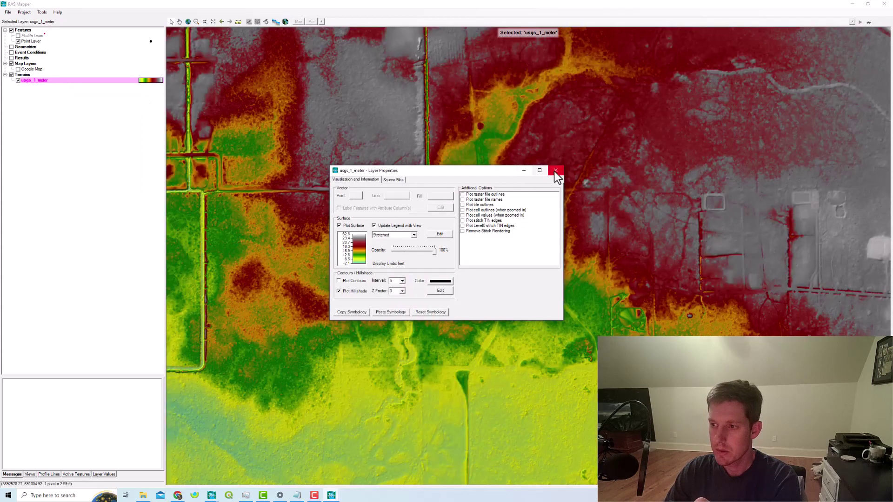
{"action": "left_click", "coordinate": [556, 170]}
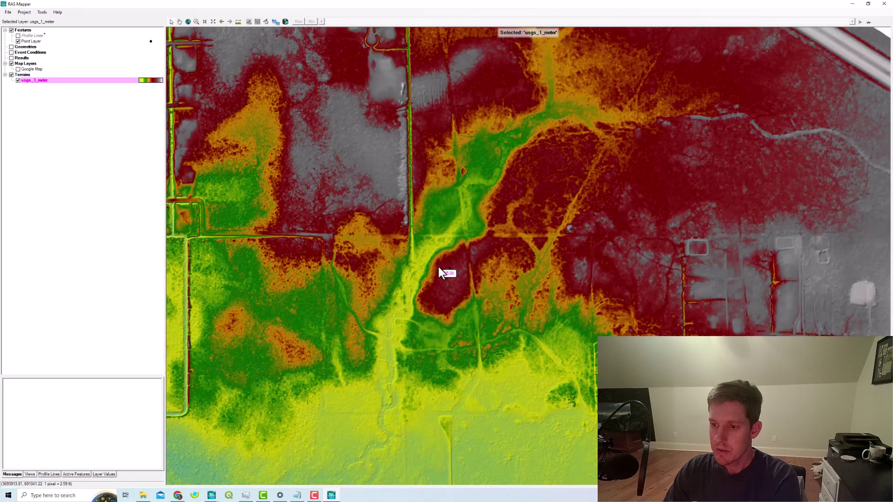
{"action": "scroll", "coordinate": [442, 267], "scroll_direction": "up", "scroll_amount": 2}
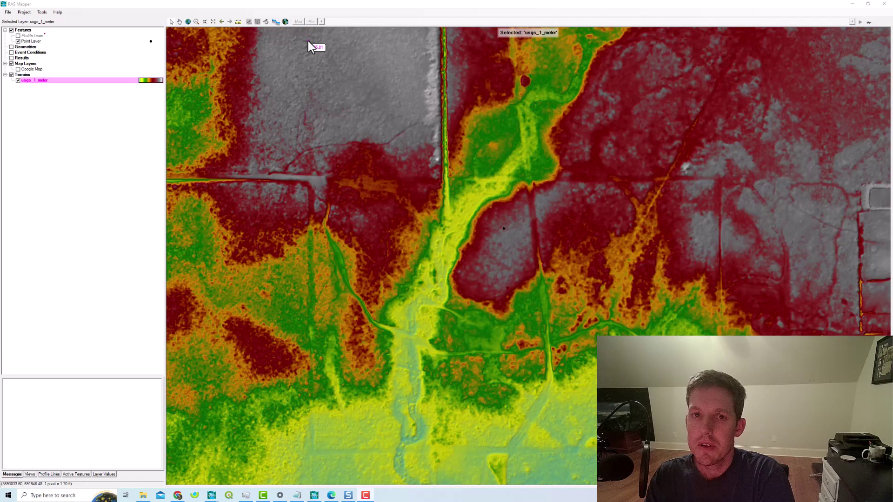